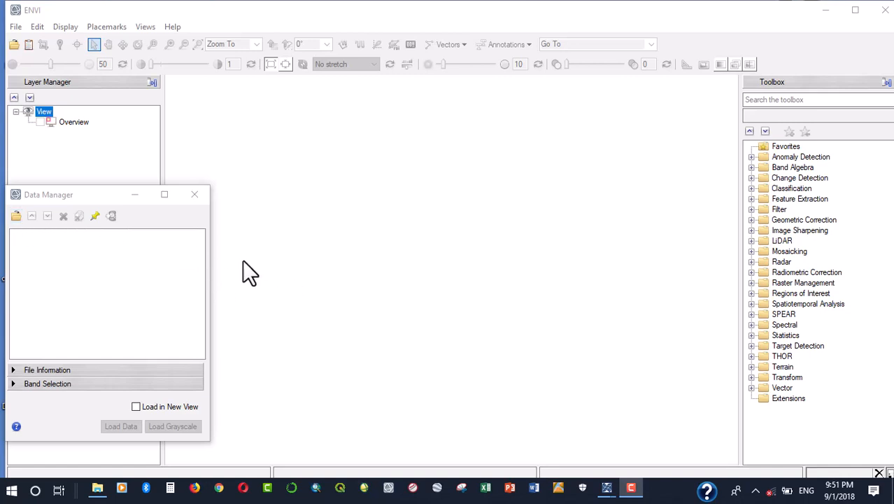
Step: Open the LAB1.json file from the GEL_323_LABS folder through the Data Manager
{"action": "left_click", "coordinate": [16, 217]}
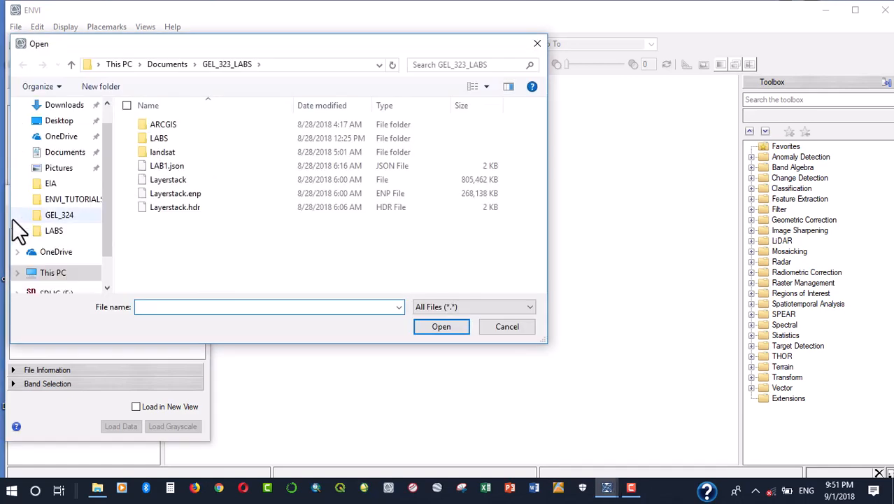
{"action": "left_click", "coordinate": [177, 167]}
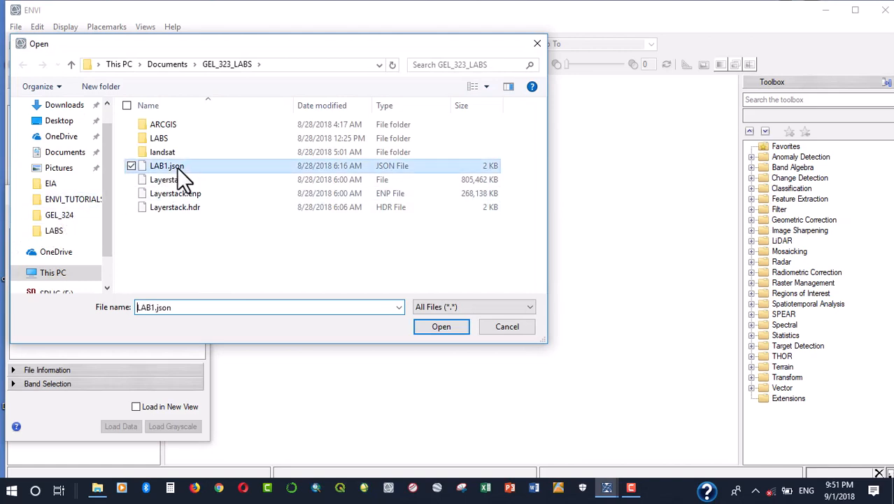
{"action": "left_click", "coordinate": [439, 327]}
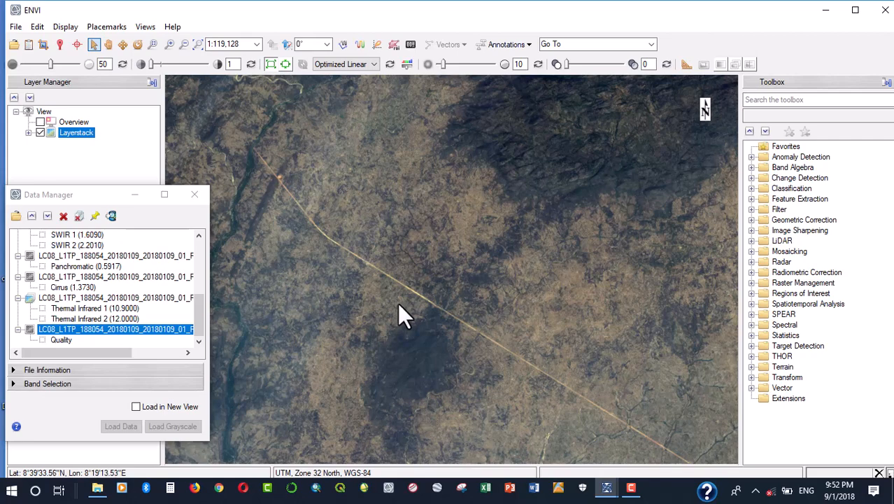
Step: Load the Layerstack dataset as a true color image
{"action": "right_click", "coordinate": [78, 137]}
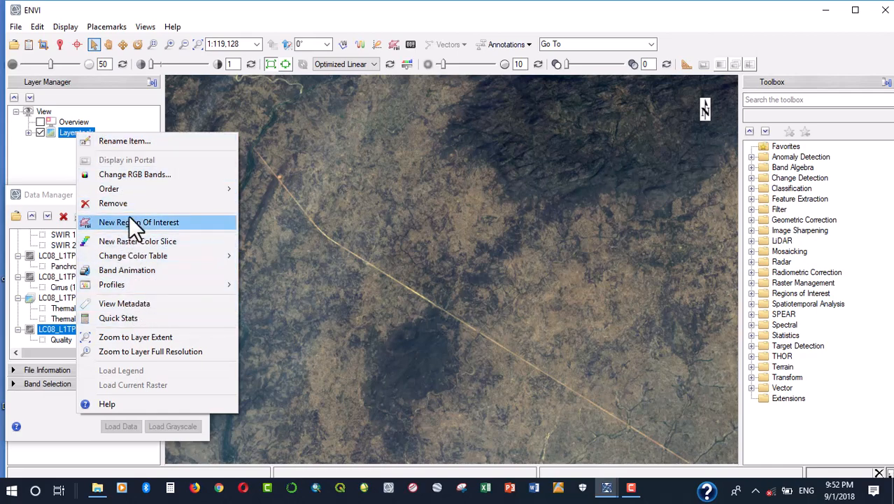
{"action": "left_click", "coordinate": [52, 152]}
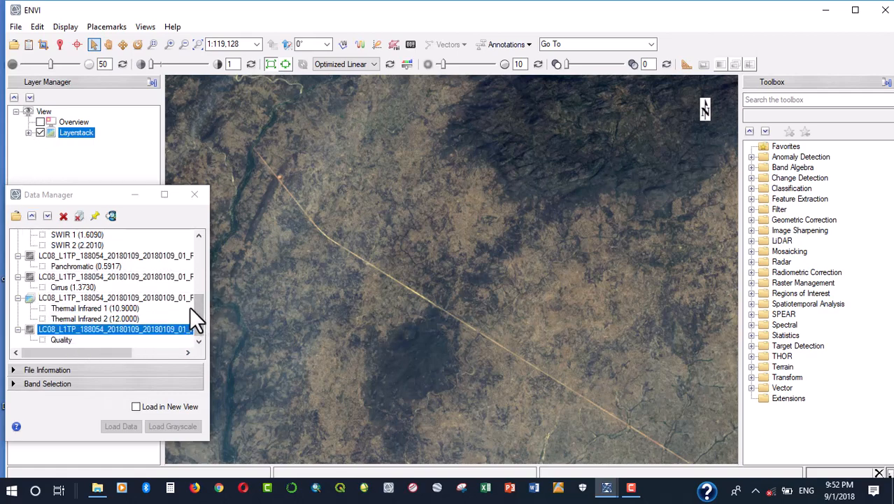
{"action": "left_click_drag", "start_coordinate": [196, 309], "coordinate": [195, 240]}
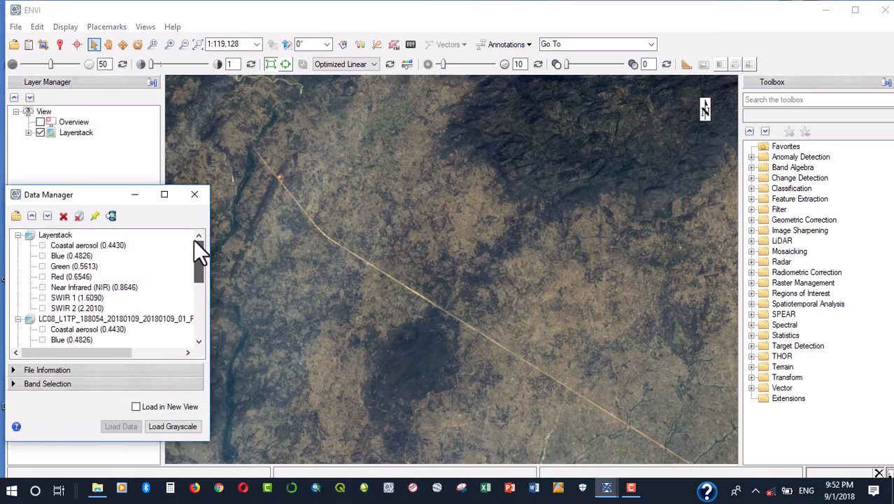
{"action": "right_click", "coordinate": [52, 233]}
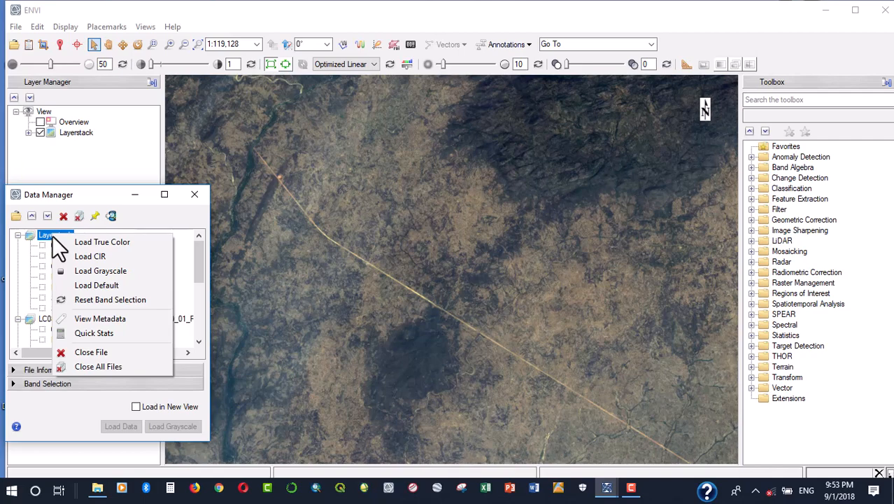
{"action": "left_click", "coordinate": [93, 242]}
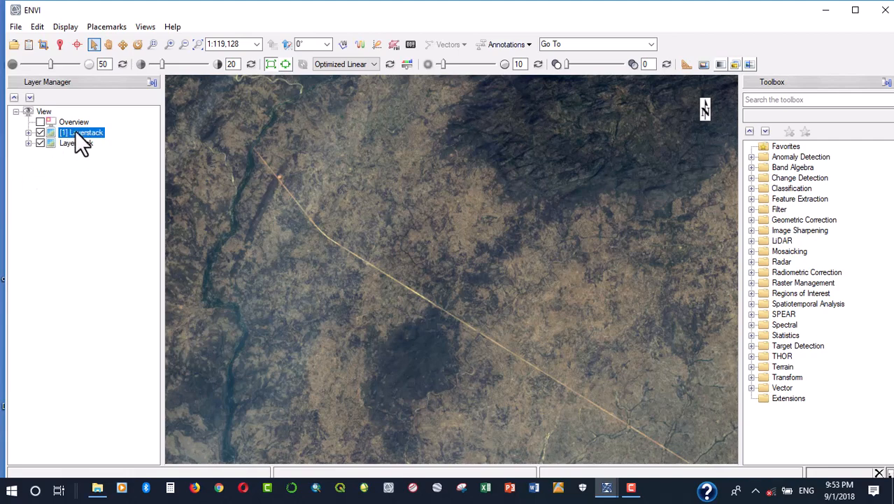
Step: Hide the original Layerstack layer and apply a Linear 2% stretch to the new true color layer
{"action": "left_click", "coordinate": [40, 143]}
{"action": "left_click", "coordinate": [198, 45]}
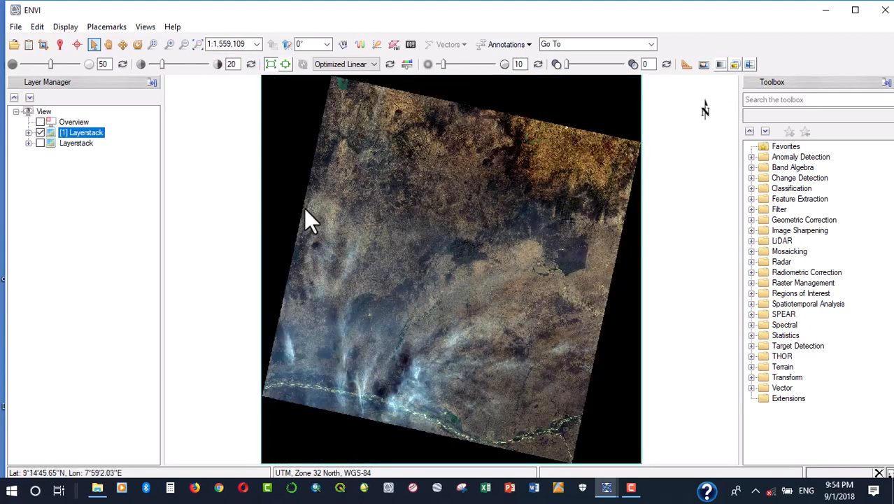
{"action": "left_click", "coordinate": [369, 65]}
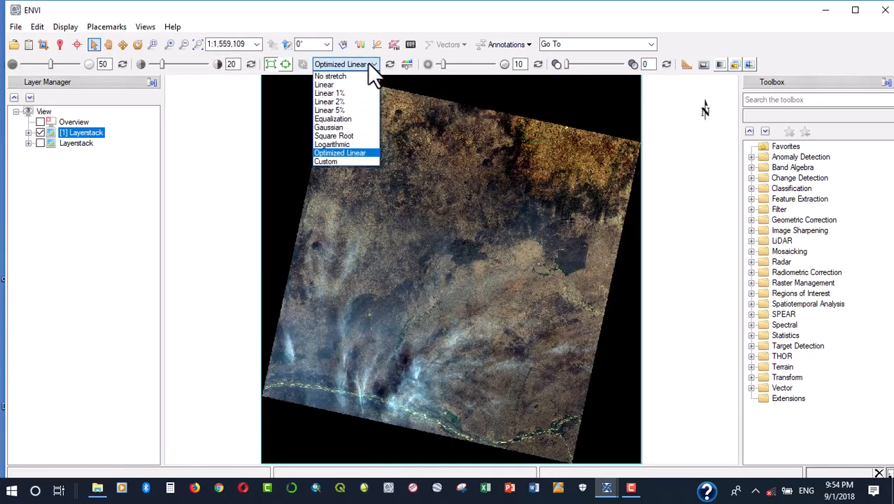
{"action": "left_click", "coordinate": [344, 101]}
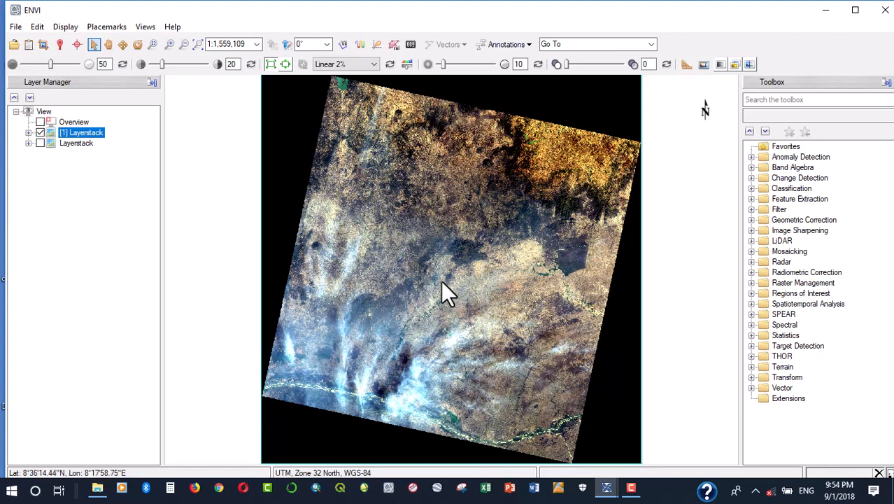
Step: Load Layerstack as a color infrared (CIR) image and expand the new layer to show its band assignments
{"action": "left_click", "coordinate": [14, 27]}
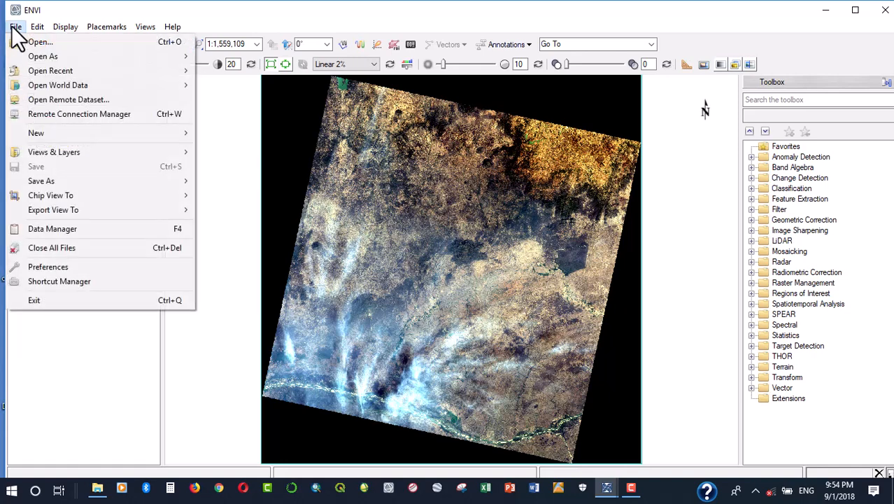
{"action": "left_click", "coordinate": [68, 228]}
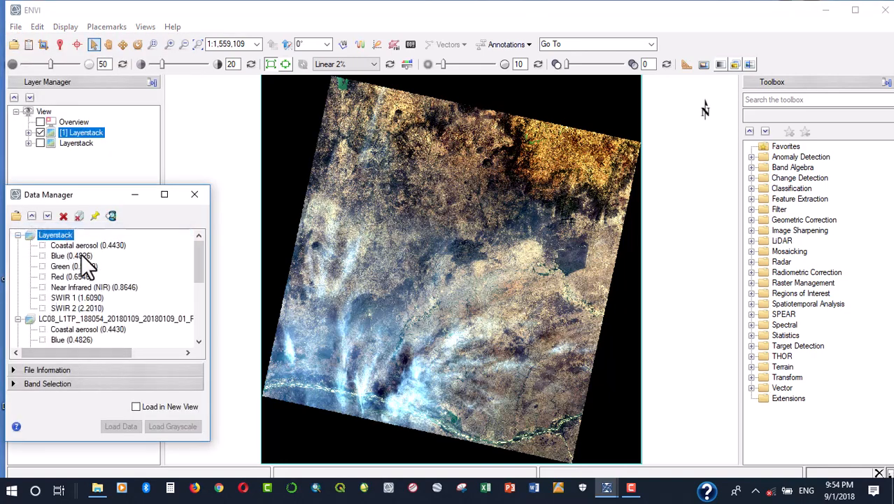
{"action": "right_click", "coordinate": [51, 235]}
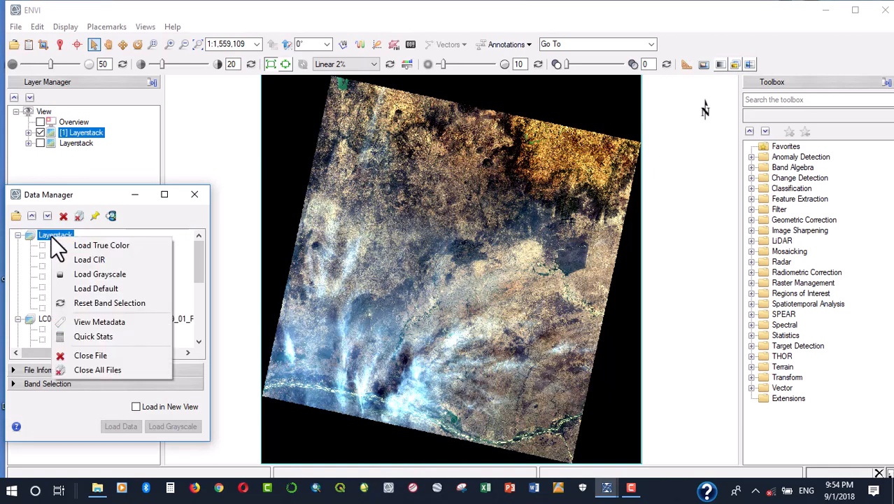
{"action": "left_click", "coordinate": [104, 260]}
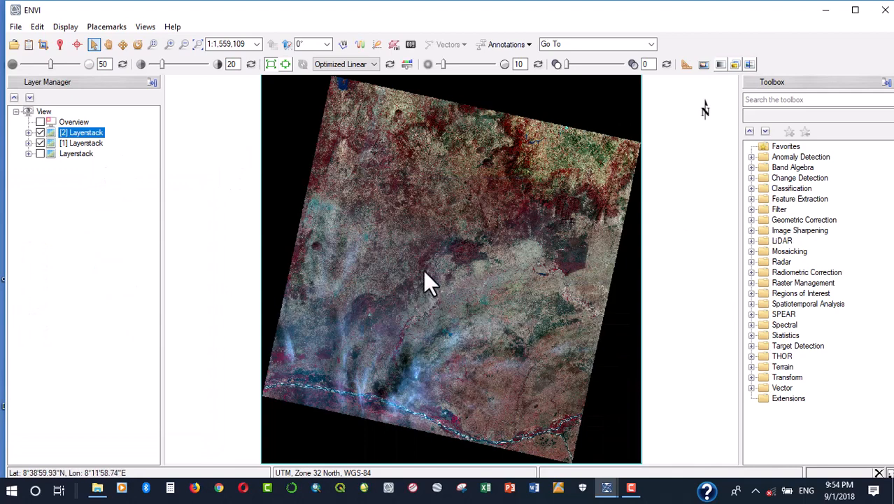
{"action": "left_click", "coordinate": [28, 133]}
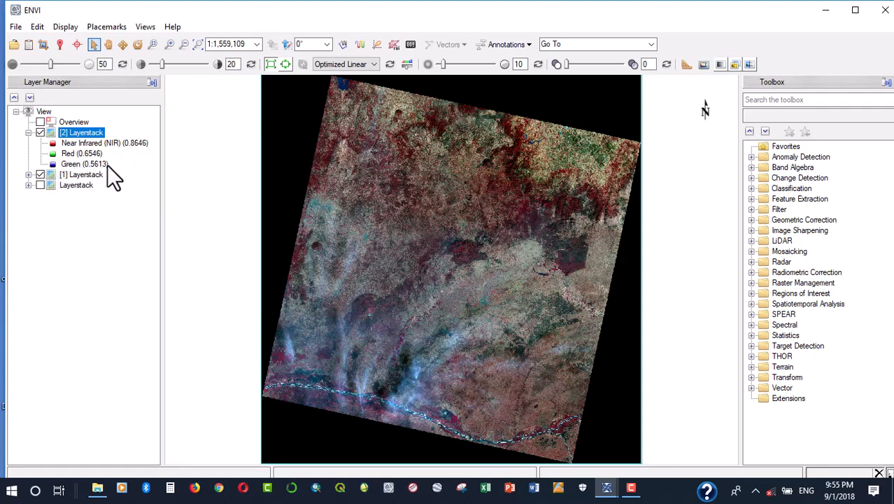
Step: Reopen the Data Manager, move it clear of the layer list, and split the display into two vertical views
{"action": "left_click", "coordinate": [15, 28]}
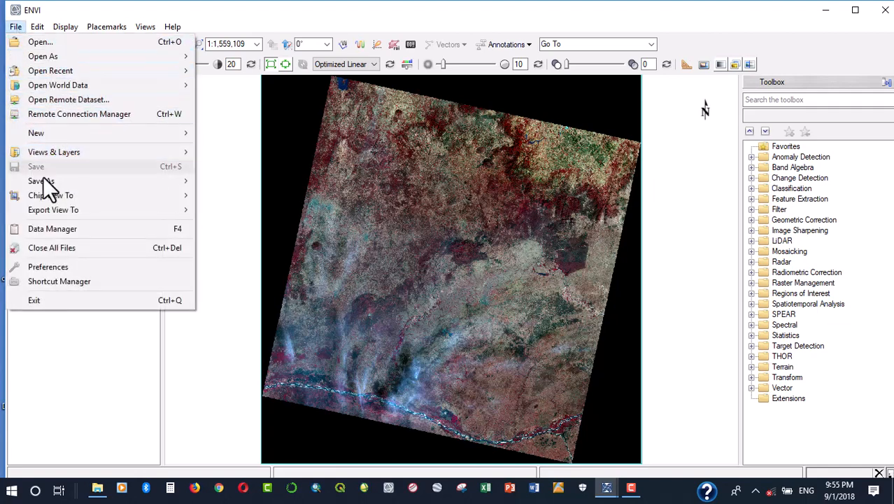
{"action": "left_click", "coordinate": [52, 229]}
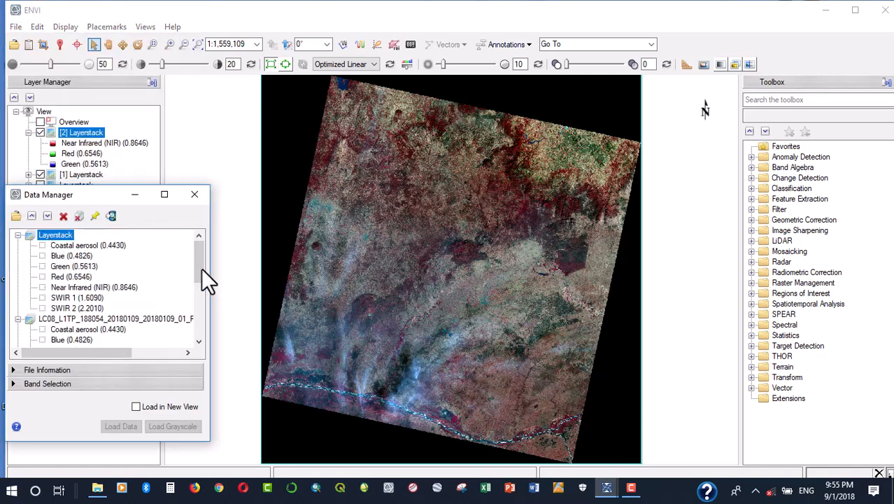
{"action": "left_click_drag", "start_coordinate": [196, 254], "coordinate": [194, 275]}
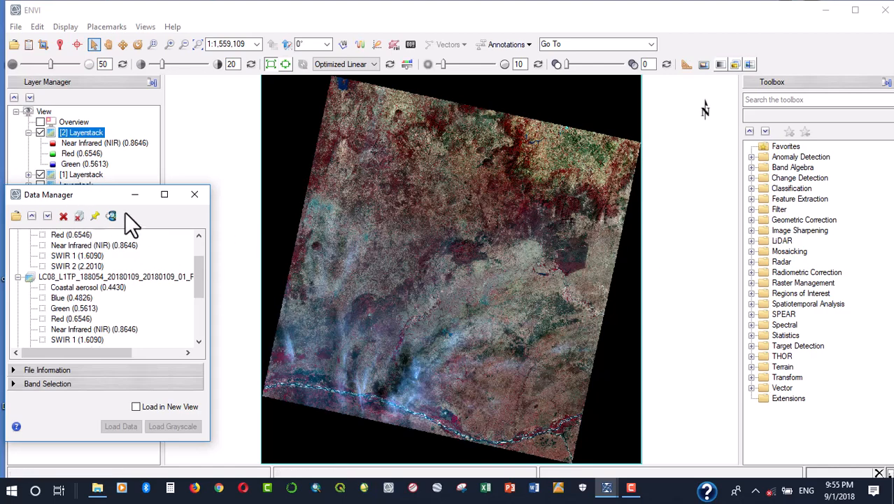
{"action": "left_click_drag", "start_coordinate": [85, 197], "coordinate": [91, 246]}
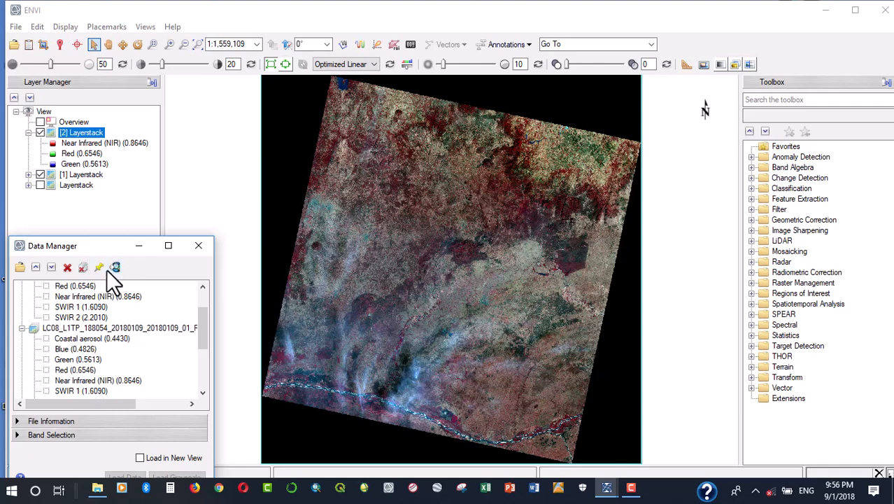
{"action": "left_click", "coordinate": [145, 28]}
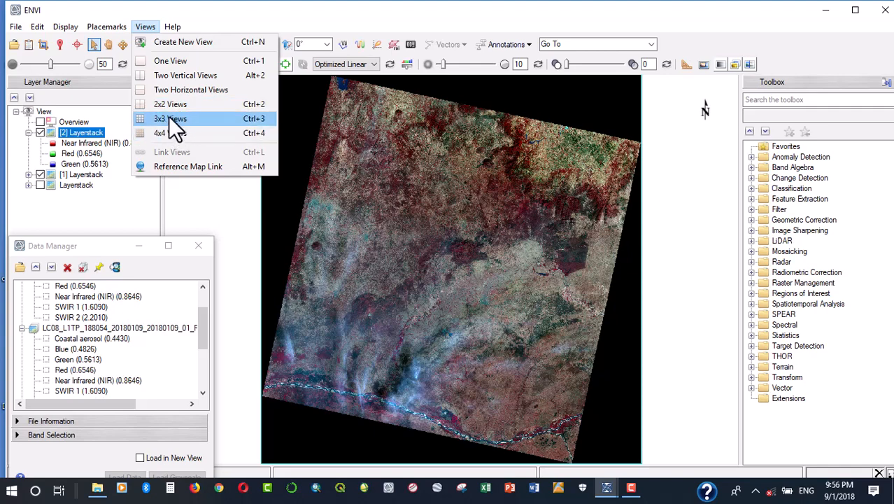
{"action": "left_click", "coordinate": [184, 76]}
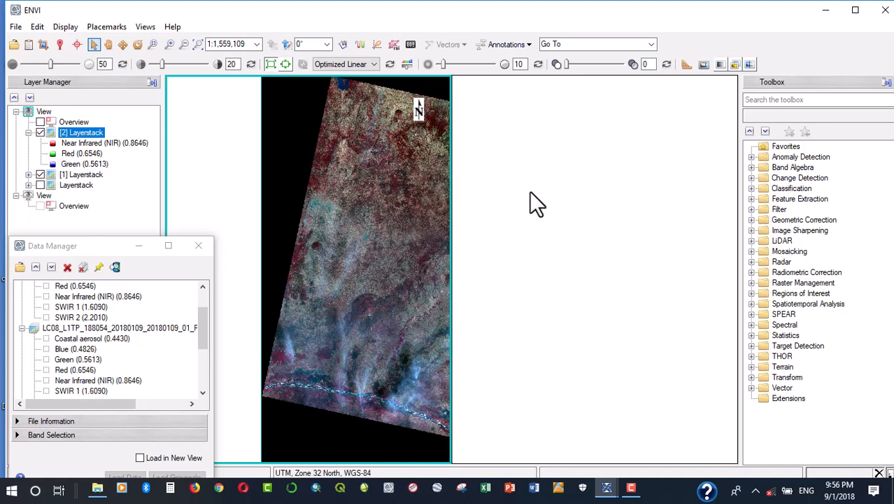
Step: Copy the color infrared layer into the empty second view at full extent and hide it in the first view
{"action": "left_click_drag", "start_coordinate": [79, 246], "coordinate": [72, 361]}
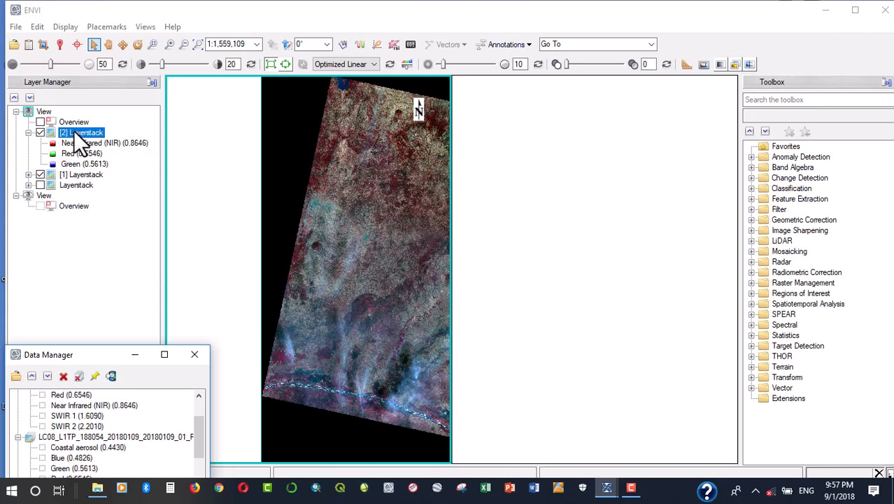
{"action": "left_click_drag", "start_coordinate": [78, 135], "coordinate": [48, 197]}
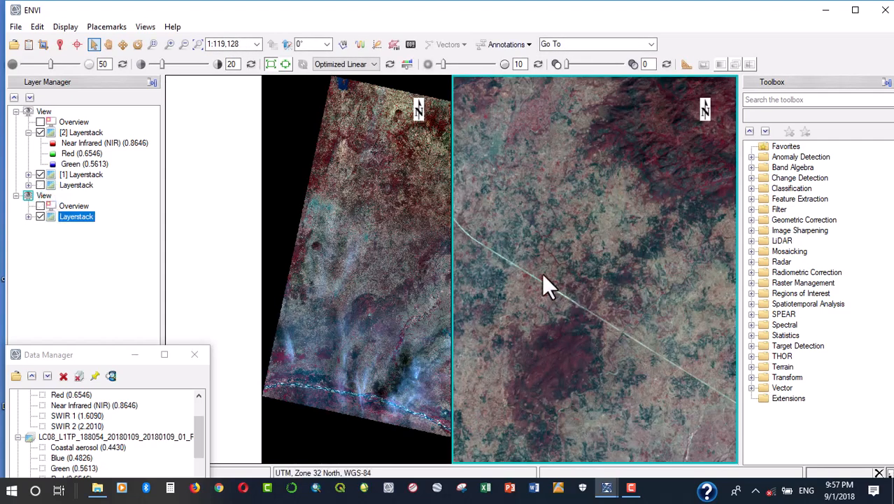
{"action": "left_click", "coordinate": [40, 133]}
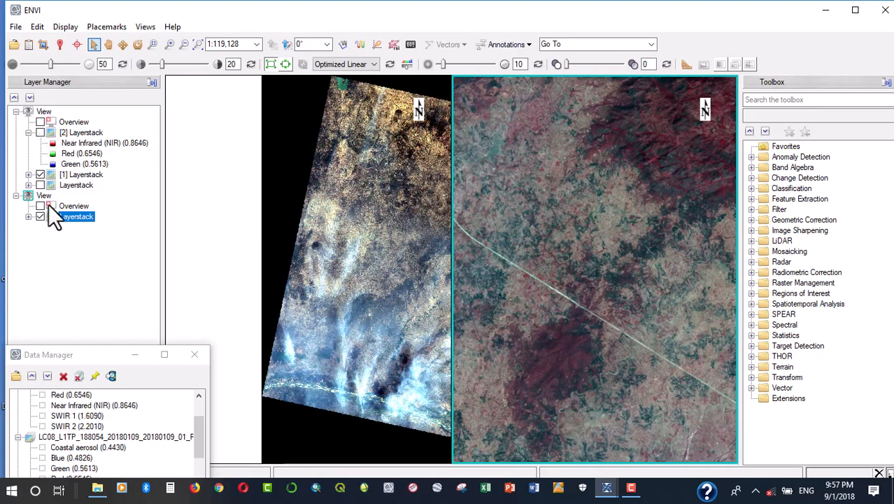
{"action": "left_click", "coordinate": [197, 44]}
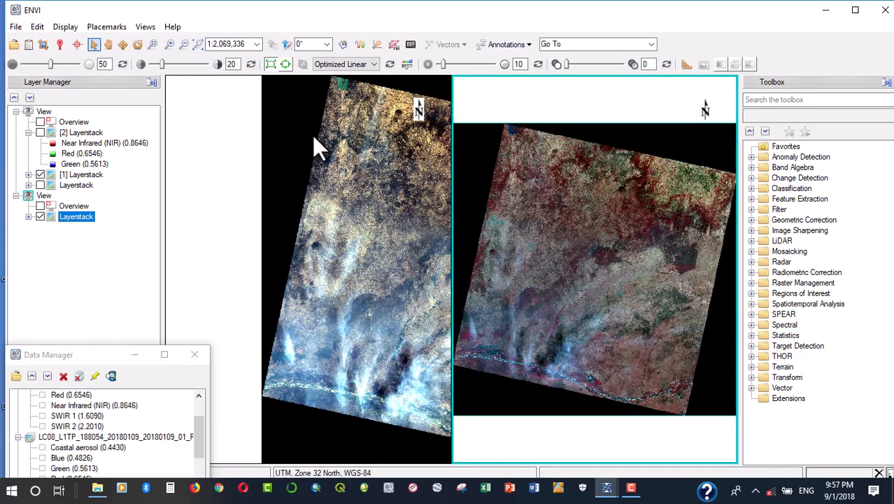
Step: Link View 1 and View 2 with a Pixel Link, using View 1 as the anchor
{"action": "left_click", "coordinate": [144, 27]}
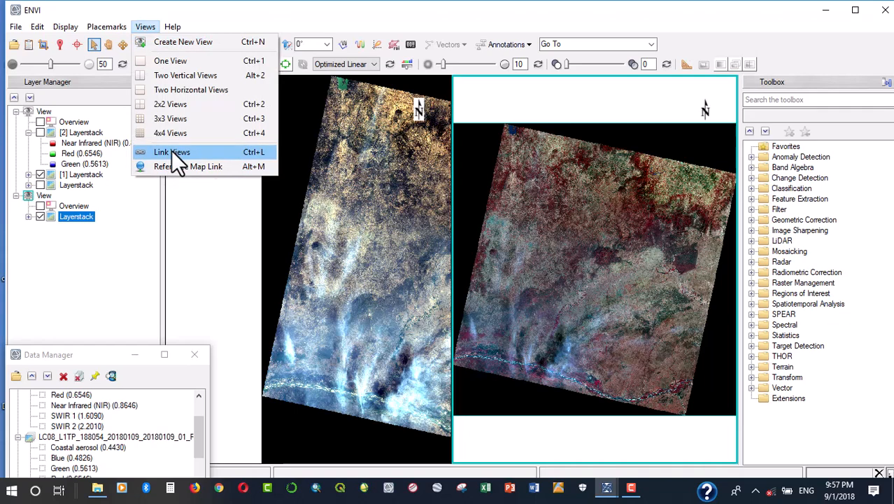
{"action": "left_click", "coordinate": [172, 152]}
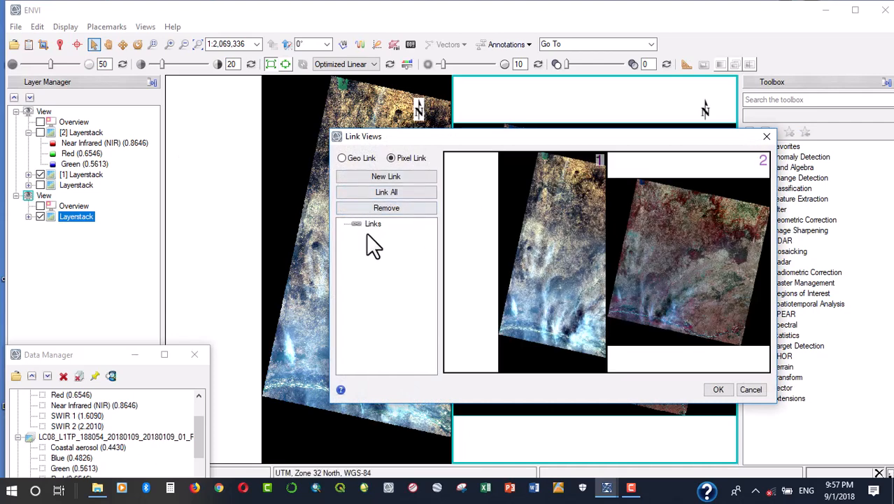
{"action": "left_click", "coordinate": [546, 247]}
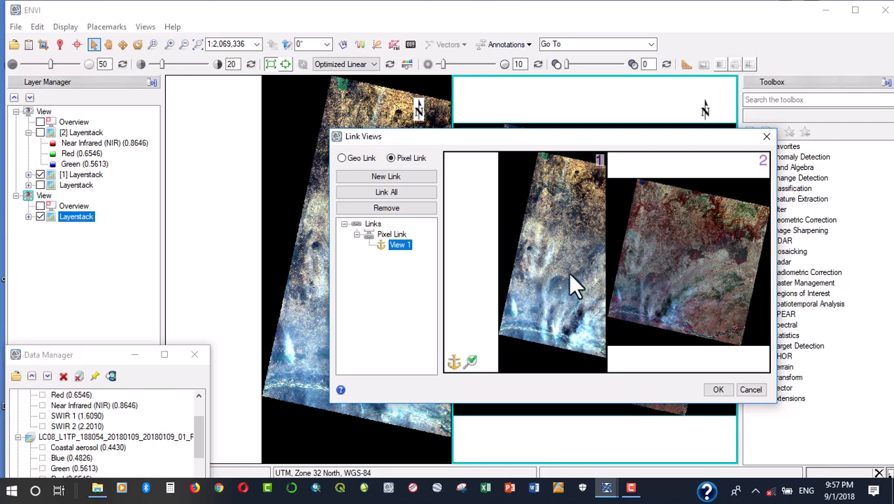
{"action": "left_click", "coordinate": [691, 279]}
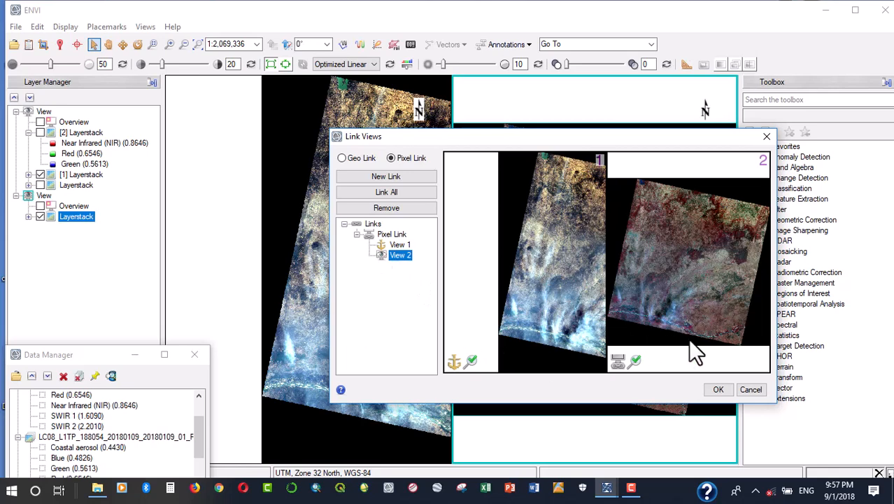
{"action": "left_click", "coordinate": [714, 390]}
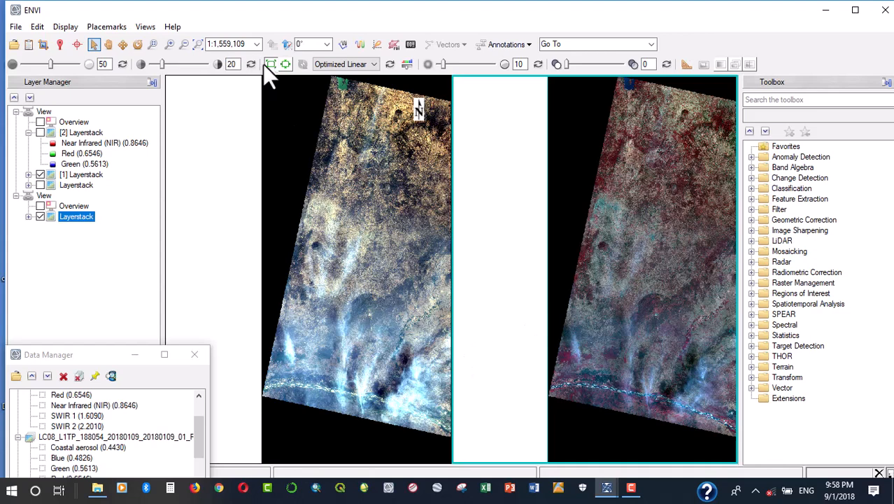
Step: Compare the true color and color infrared images in the linked views at full extent and at closer zoom
{"action": "left_click", "coordinate": [195, 44]}
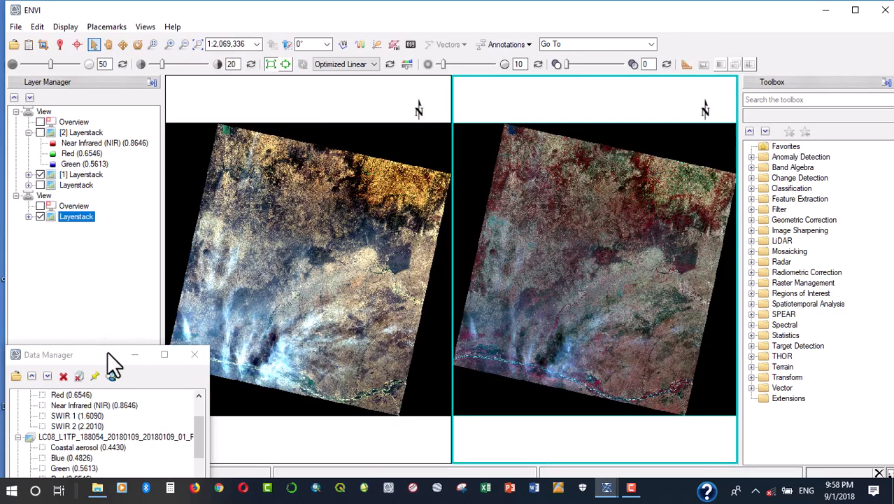
{"action": "left_click_drag", "start_coordinate": [102, 353], "coordinate": [49, 364]}
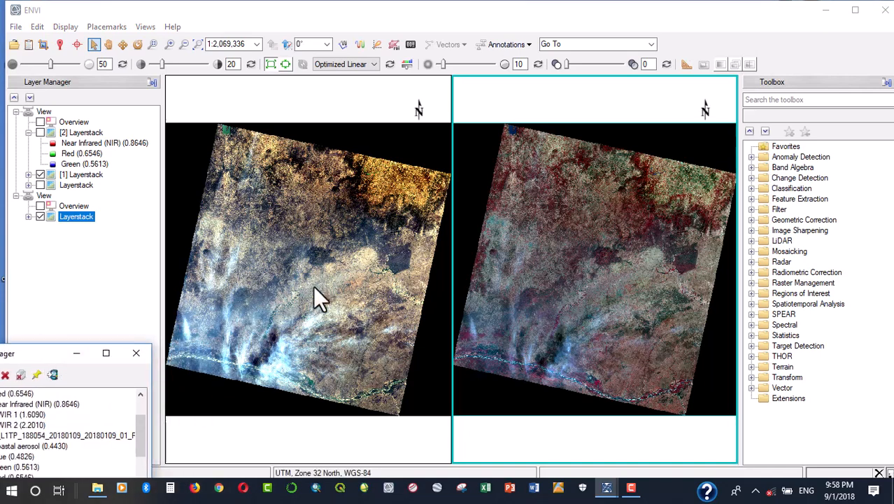
{"action": "left_click", "coordinate": [167, 44]}
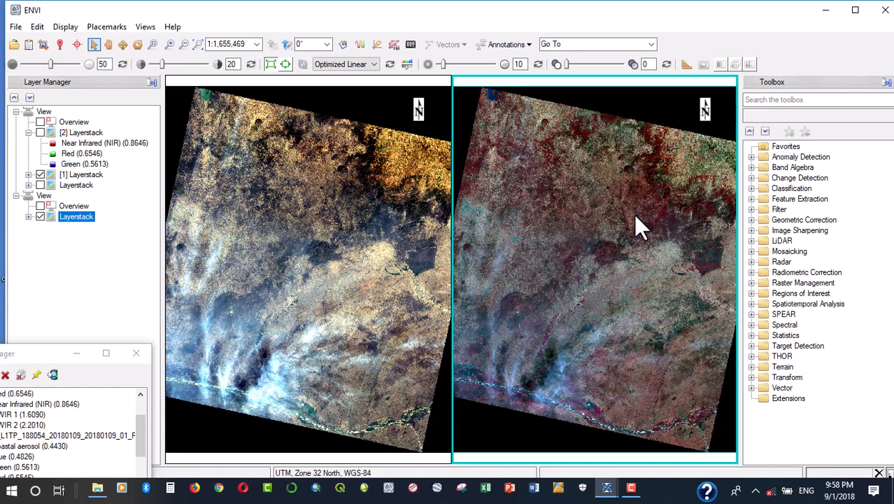
{"action": "scroll", "coordinate": [330, 275], "scroll_direction": "down", "scroll_amount": 2}
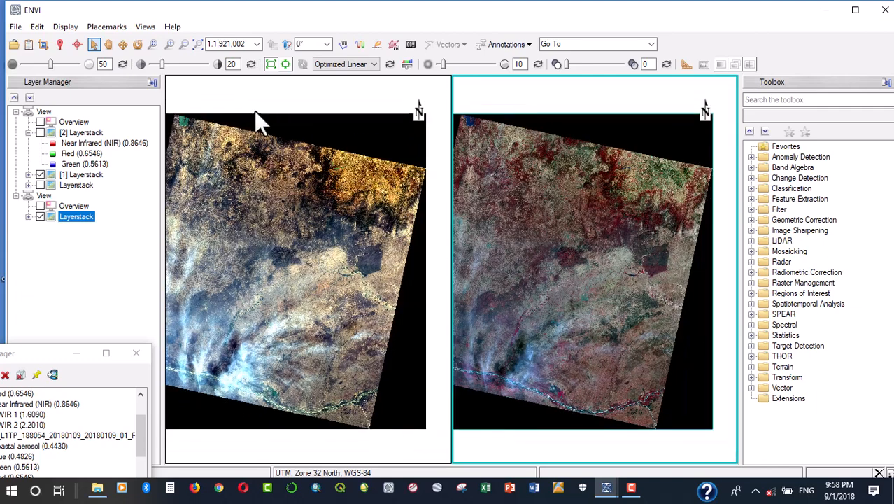
Step: Compare the linked true color and color infrared images from the scene's western edge across to the river along its southern edge
{"action": "scroll", "coordinate": [280, 264], "scroll_direction": "down", "scroll_amount": 1}
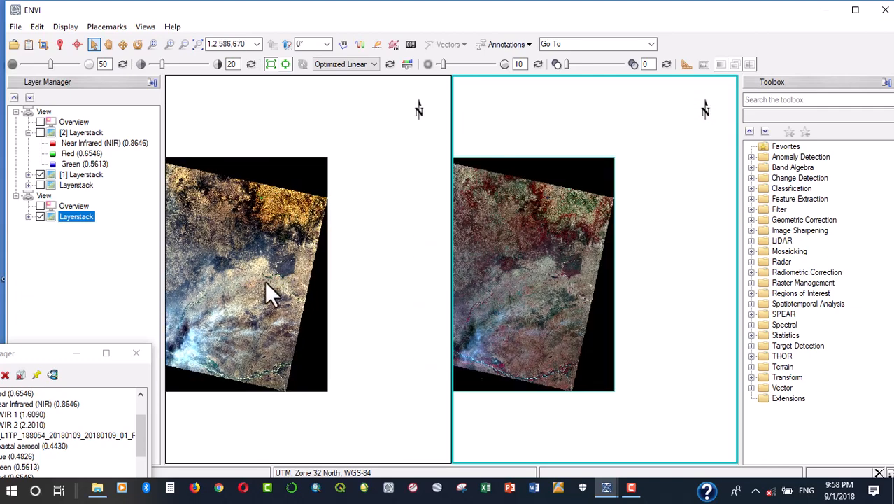
{"action": "scroll", "coordinate": [265, 282], "scroll_direction": "up", "scroll_amount": 2}
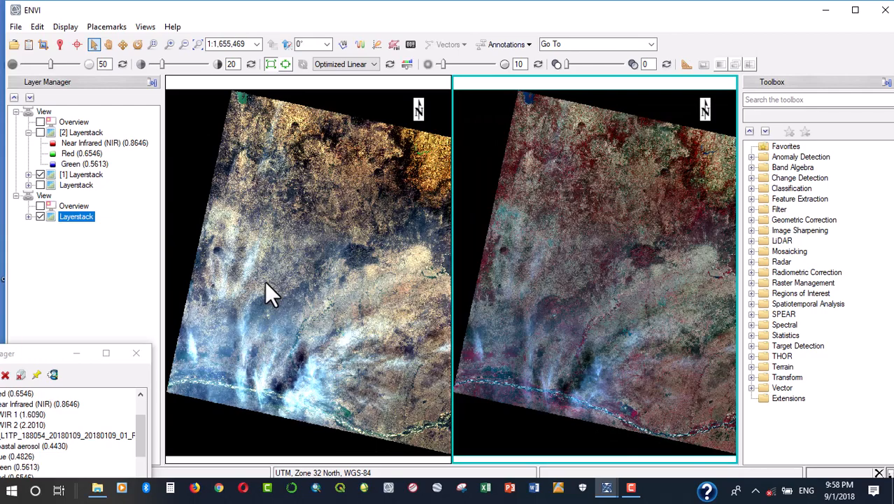
{"action": "scroll", "coordinate": [264, 281], "scroll_direction": "up", "scroll_amount": 3}
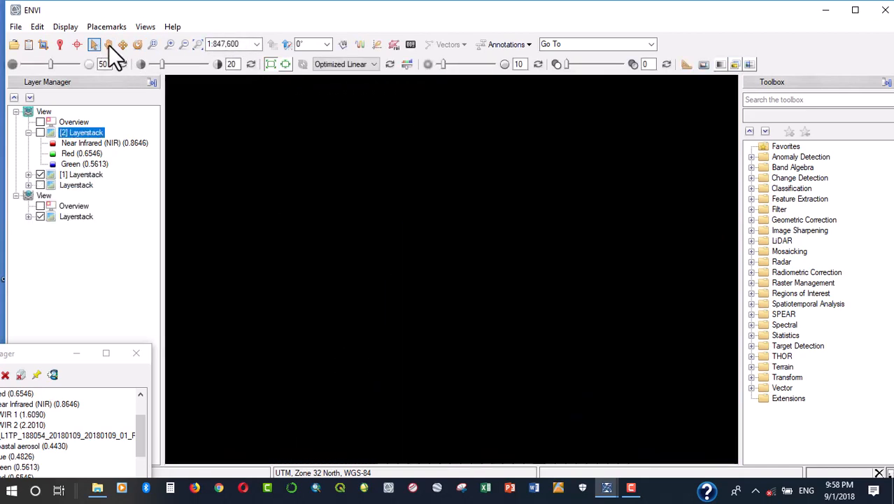
{"action": "left_click", "coordinate": [108, 45]}
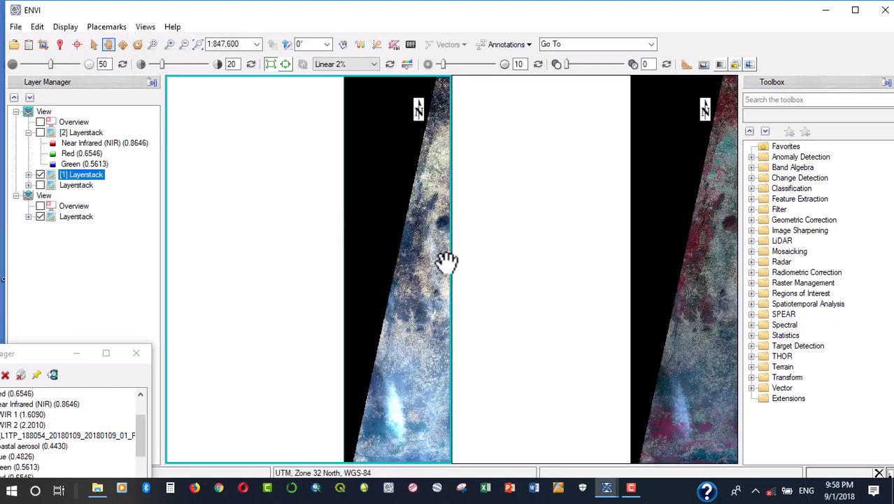
{"action": "left_click_drag", "start_coordinate": [446, 262], "coordinate": [274, 269]}
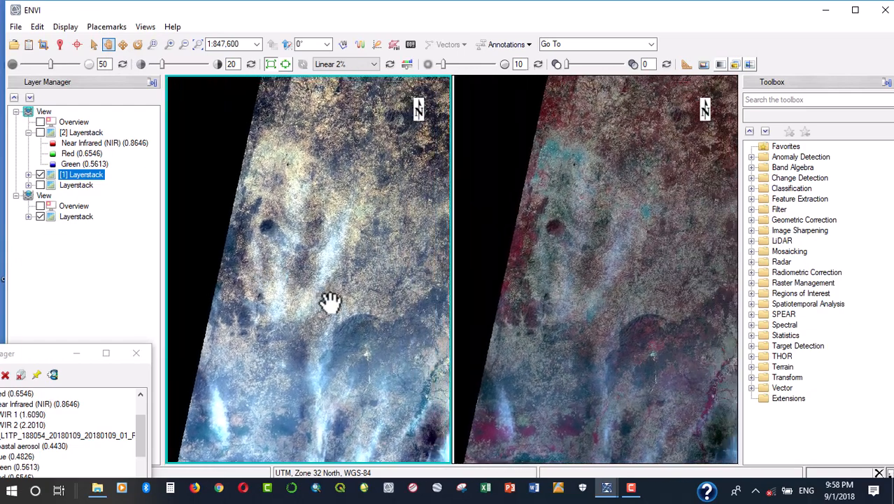
{"action": "left_click_drag", "start_coordinate": [375, 326], "coordinate": [270, 305]}
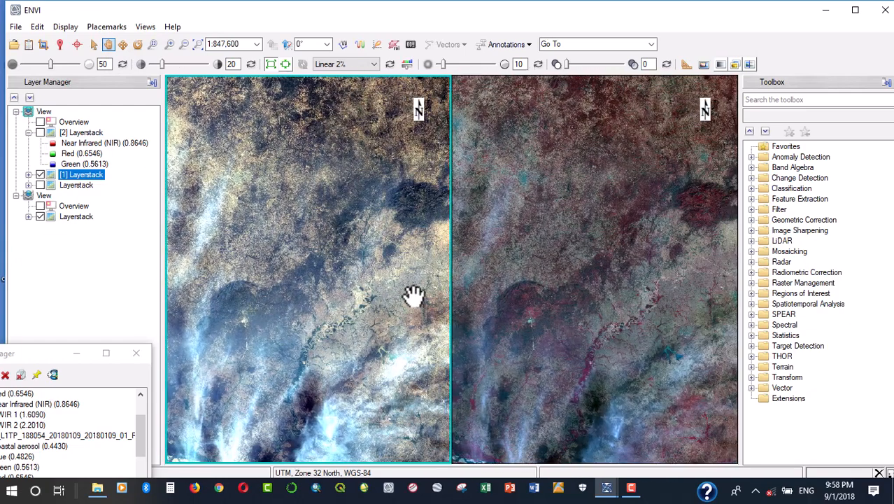
{"action": "left_click_drag", "start_coordinate": [413, 296], "coordinate": [361, 194]}
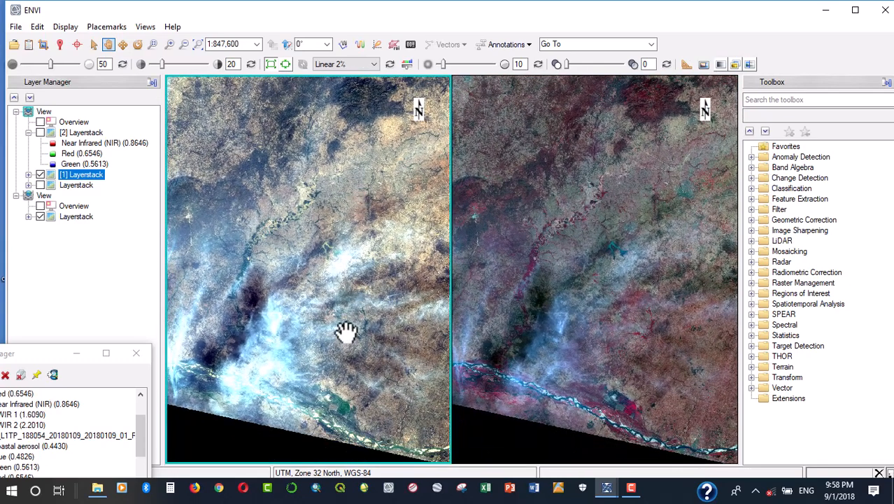
{"action": "left_click_drag", "start_coordinate": [346, 330], "coordinate": [353, 291]}
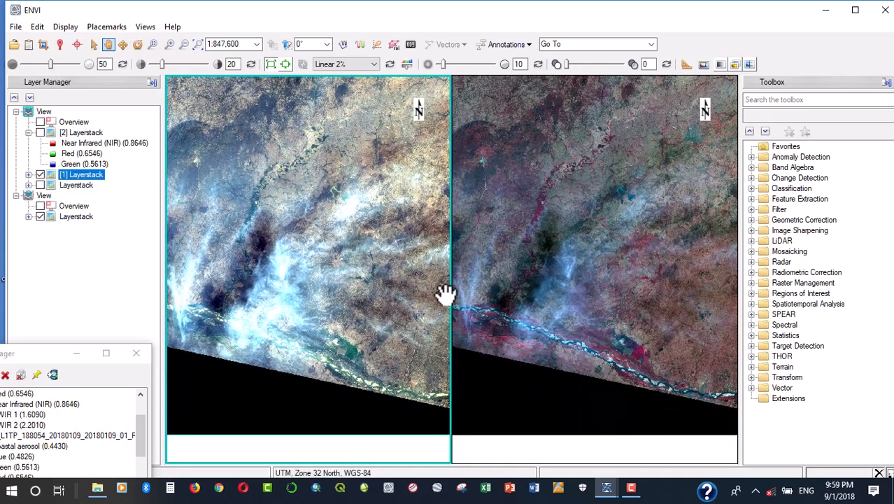
{"action": "left_click_drag", "start_coordinate": [360, 203], "coordinate": [375, 350]}
{"action": "left_click_drag", "start_coordinate": [335, 225], "coordinate": [394, 175]}
{"action": "left_click_drag", "start_coordinate": [341, 308], "coordinate": [349, 198]}
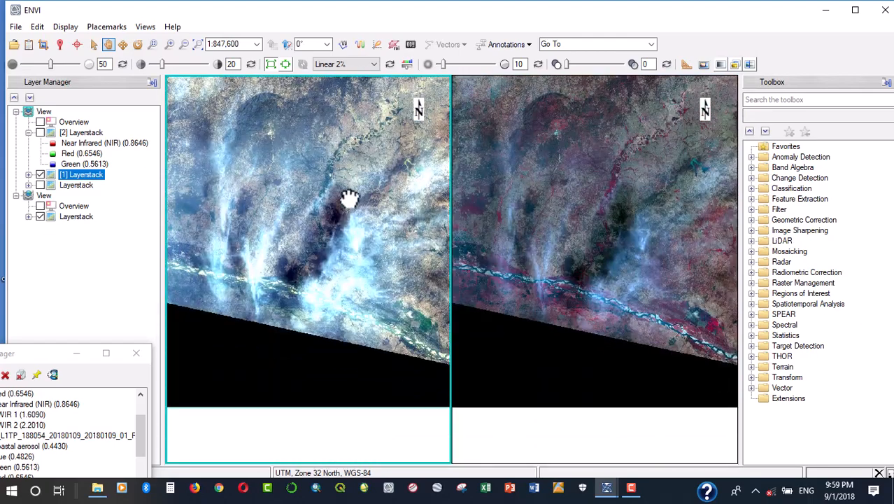
Step: Examine the cloud-covered river stretch near the southern edge in both linked views at a scale of 1:277,742
{"action": "scroll", "coordinate": [366, 281], "scroll_direction": "down", "scroll_amount": 1}
{"action": "scroll", "coordinate": [366, 282], "scroll_direction": "down", "scroll_amount": 1}
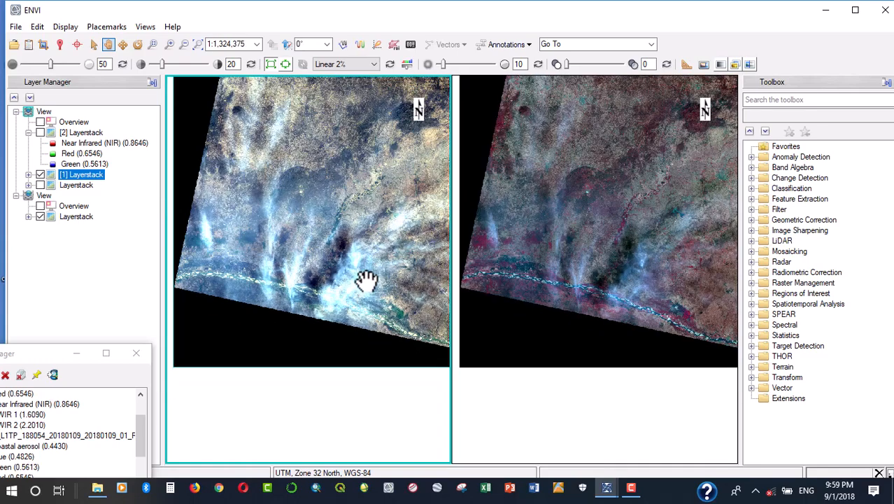
{"action": "scroll", "coordinate": [366, 281], "scroll_direction": "up", "scroll_amount": 2}
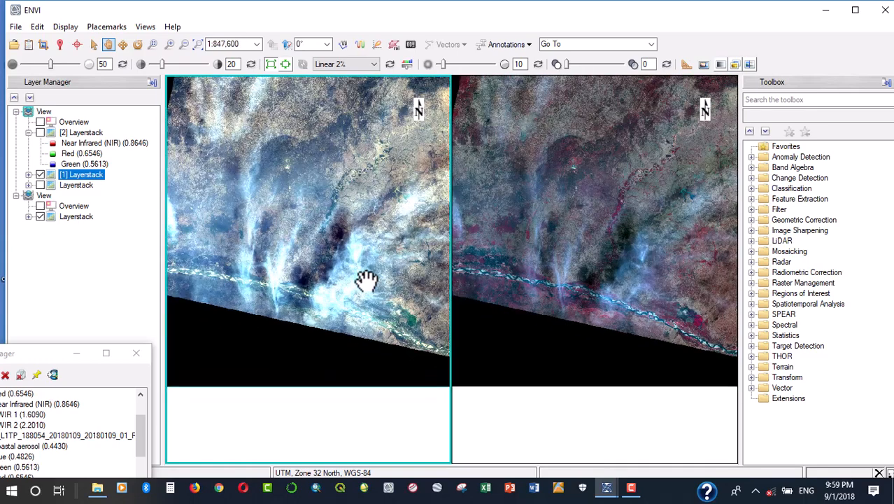
{"action": "scroll", "coordinate": [366, 282], "scroll_direction": "up", "scroll_amount": 2}
{"action": "scroll", "coordinate": [366, 281], "scroll_direction": "up", "scroll_amount": 3}
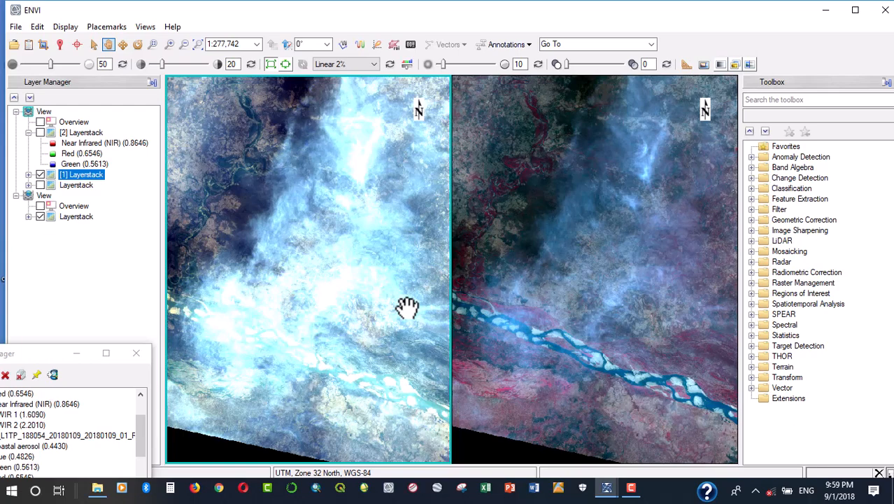
{"action": "key", "text": "alt"}
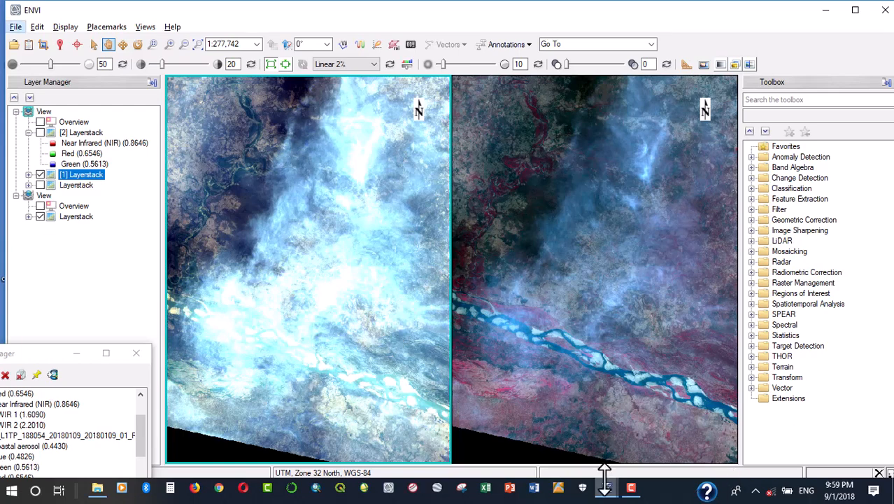
{"action": "left_click", "coordinate": [631, 487]}
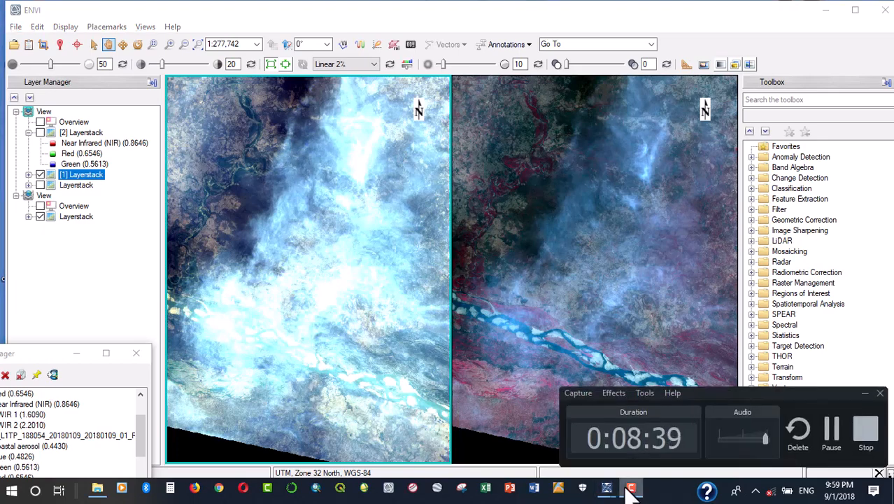